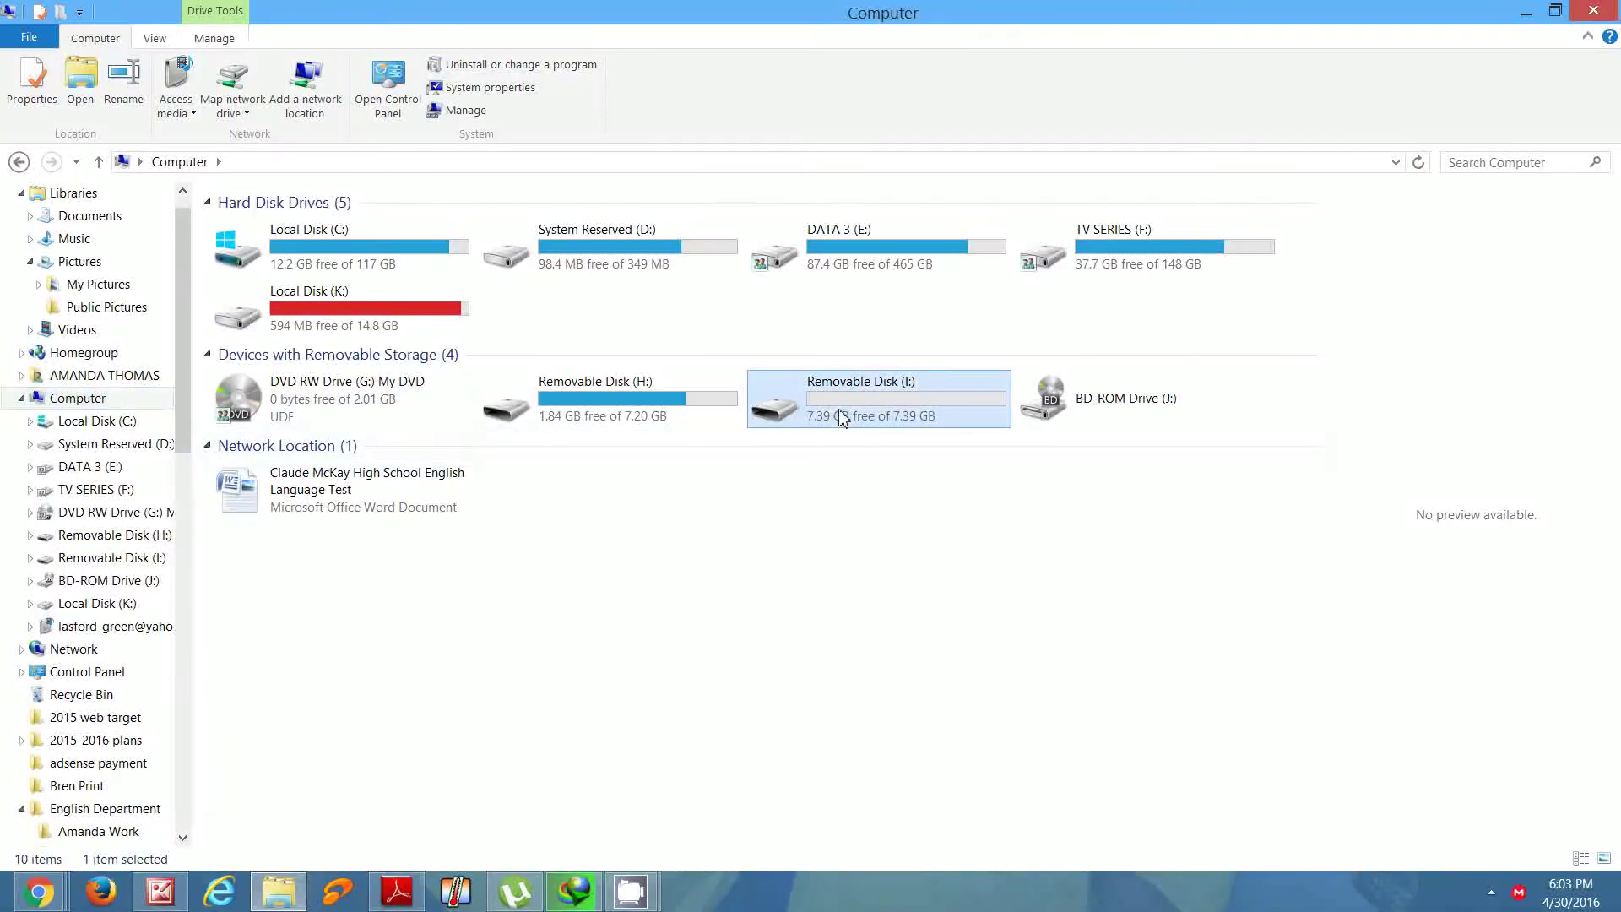
Copy the Jamaica DL800 folder from E:\PHONE TOOLS\ztedl800, then go back to Computer
double_click(860, 235)
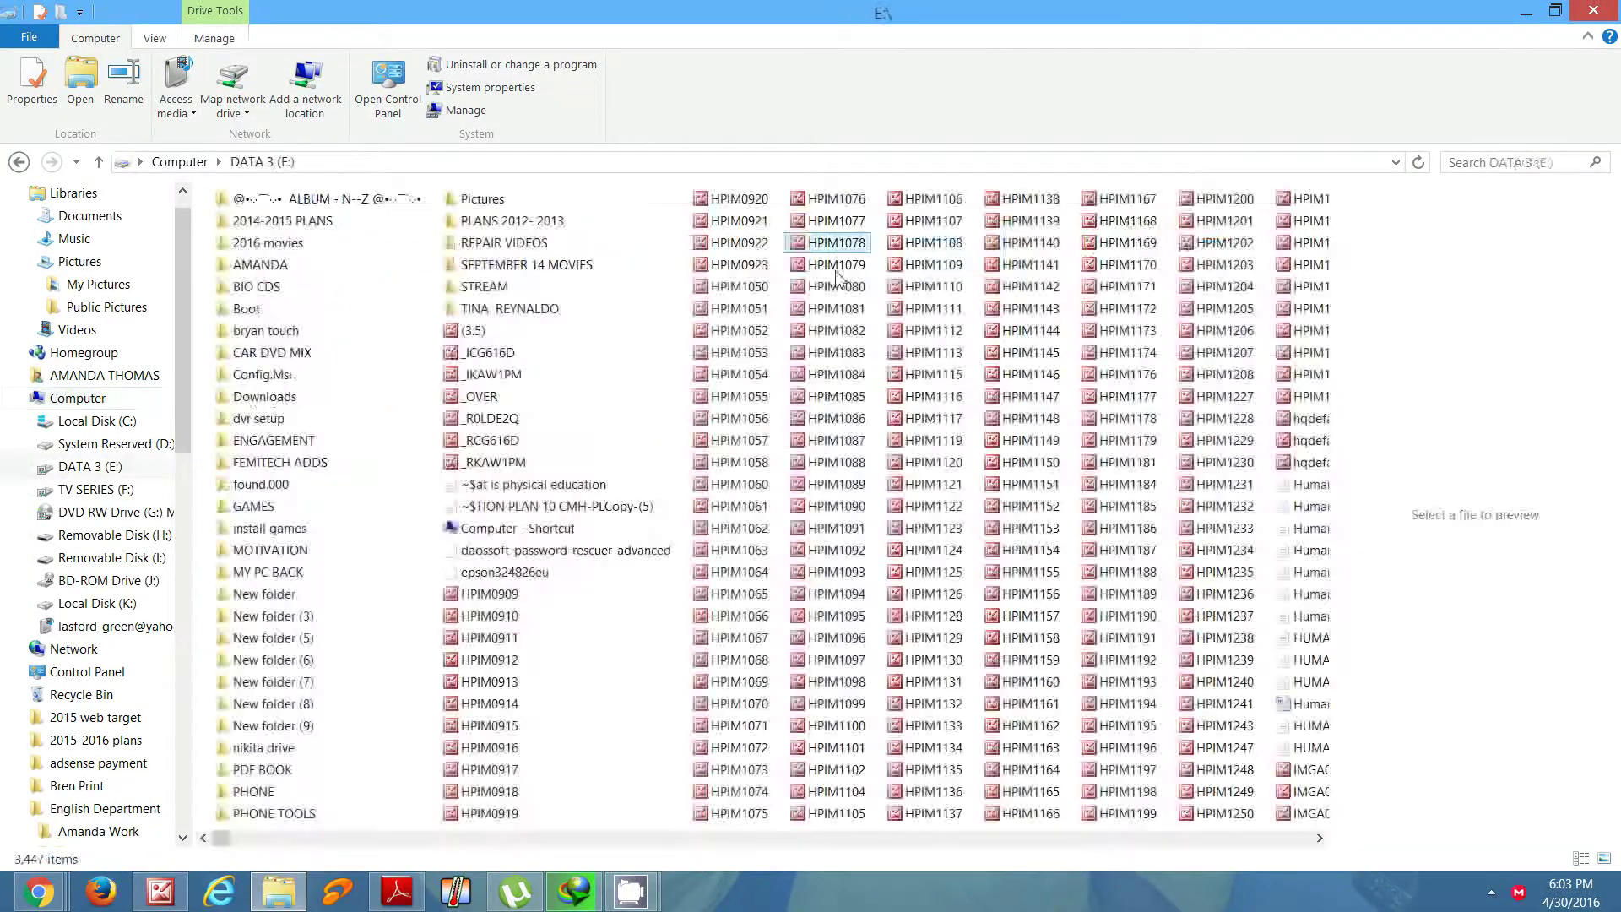
double_click(256, 819)
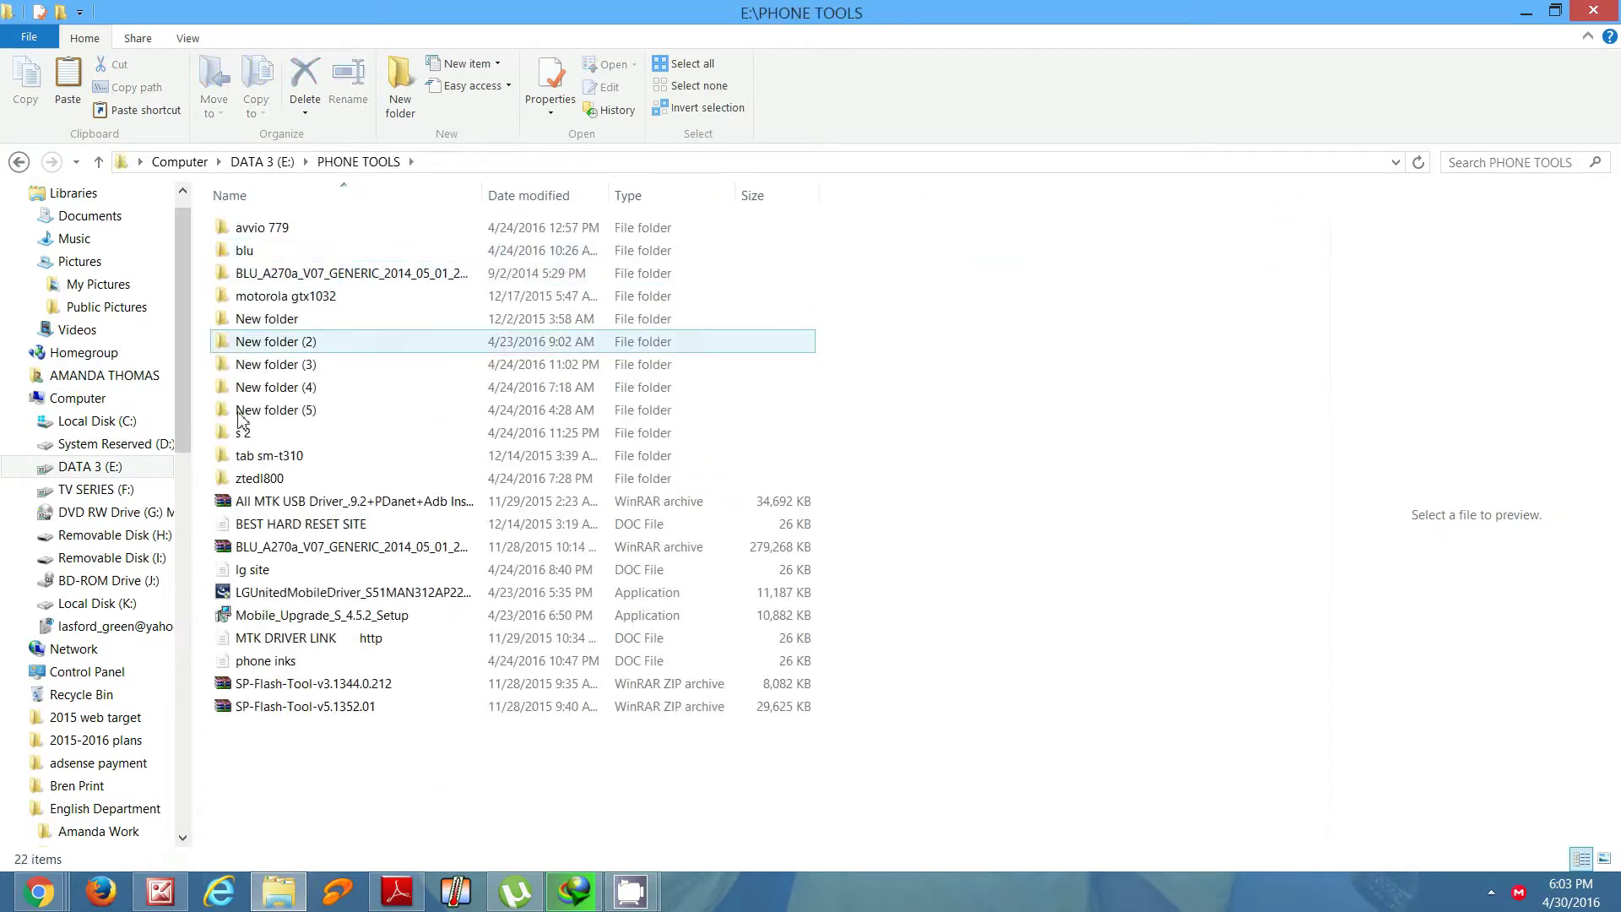
double_click(268, 484)
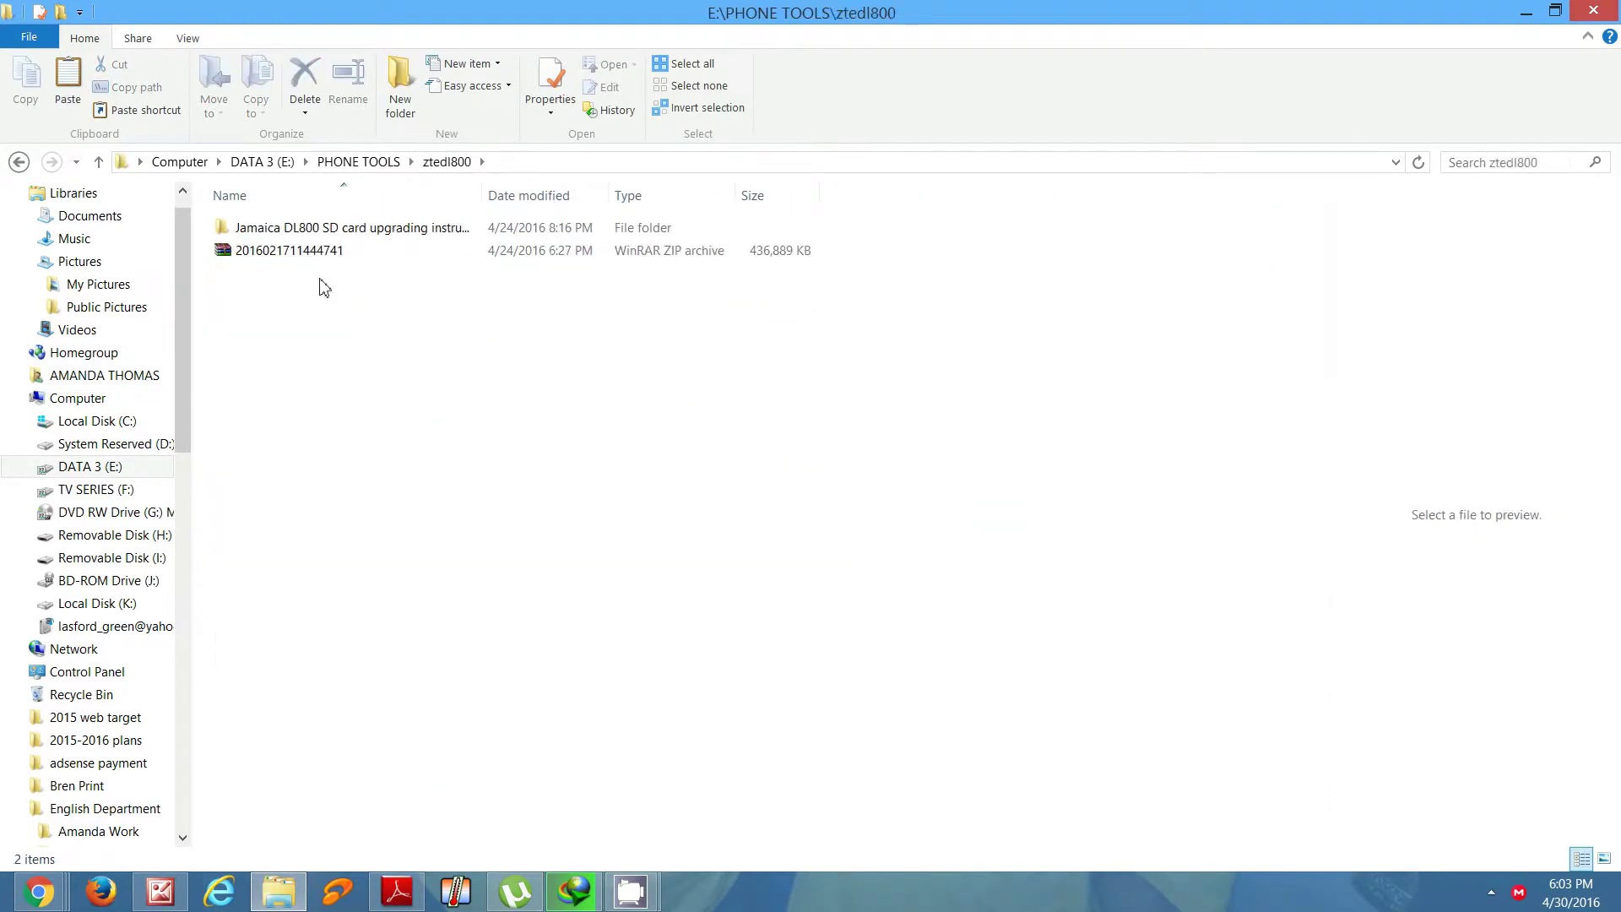
right_click(323, 234)
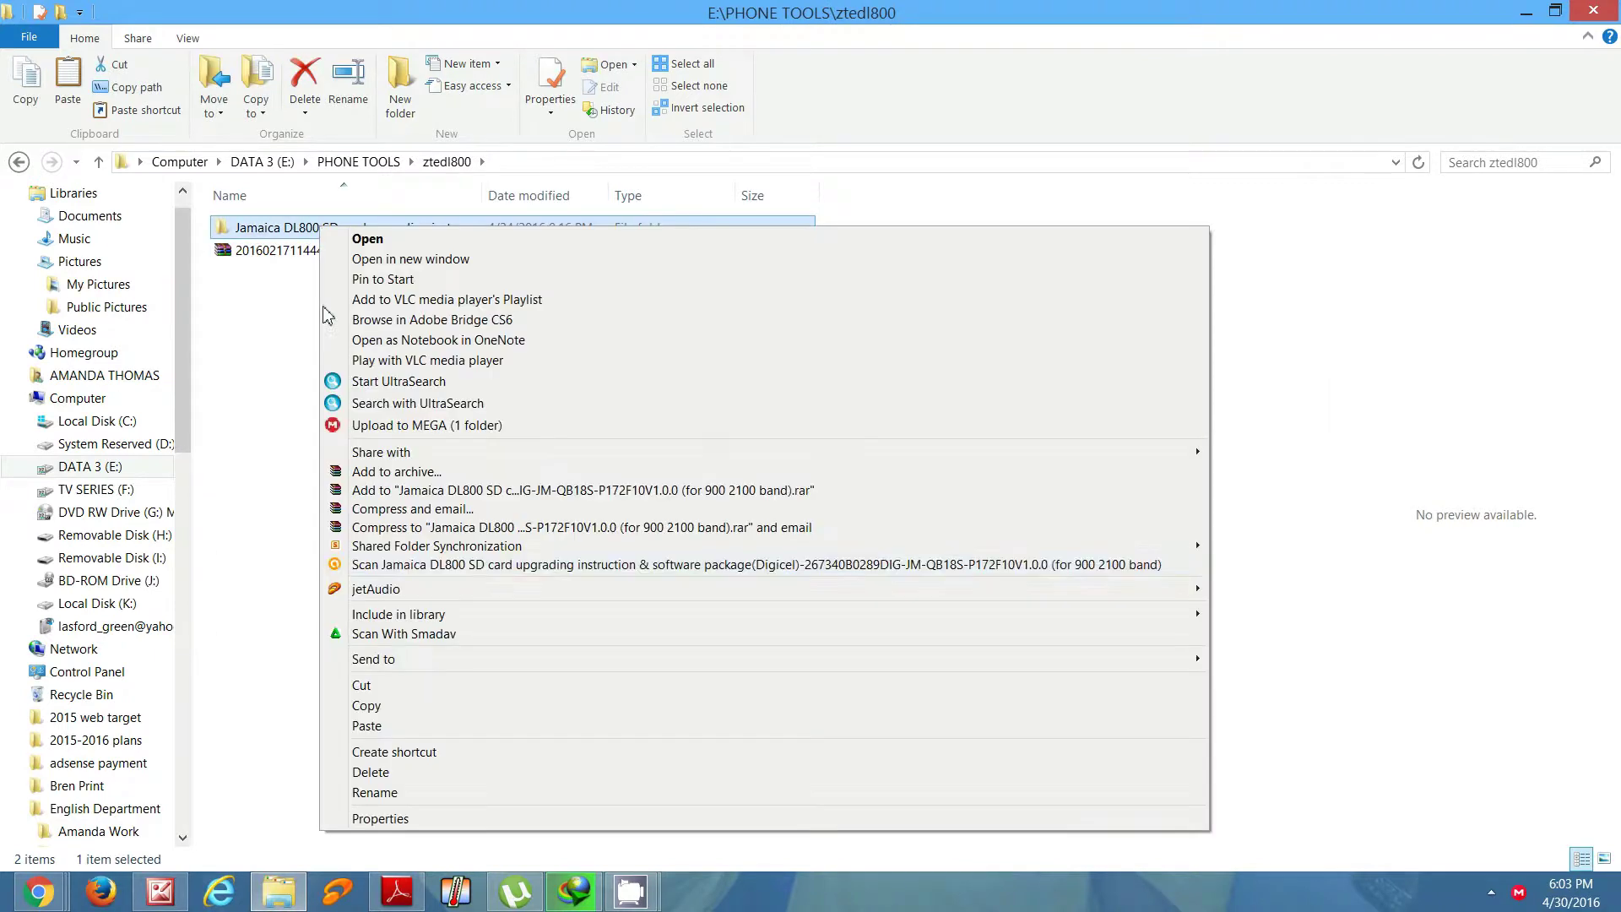
left_click(378, 706)
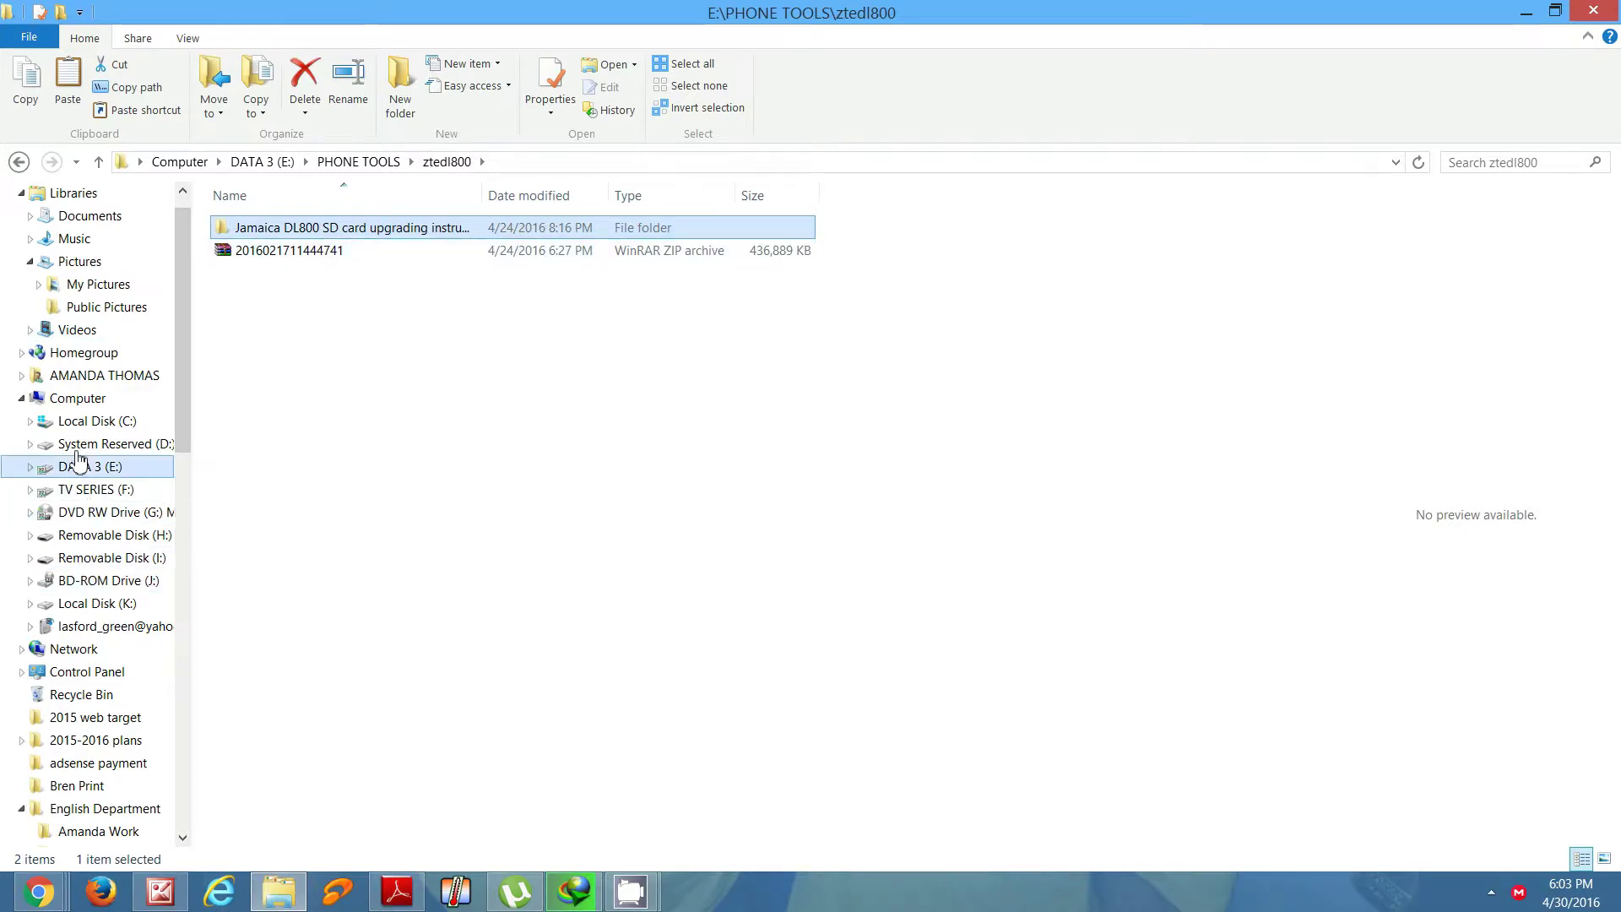
left_click(78, 400)
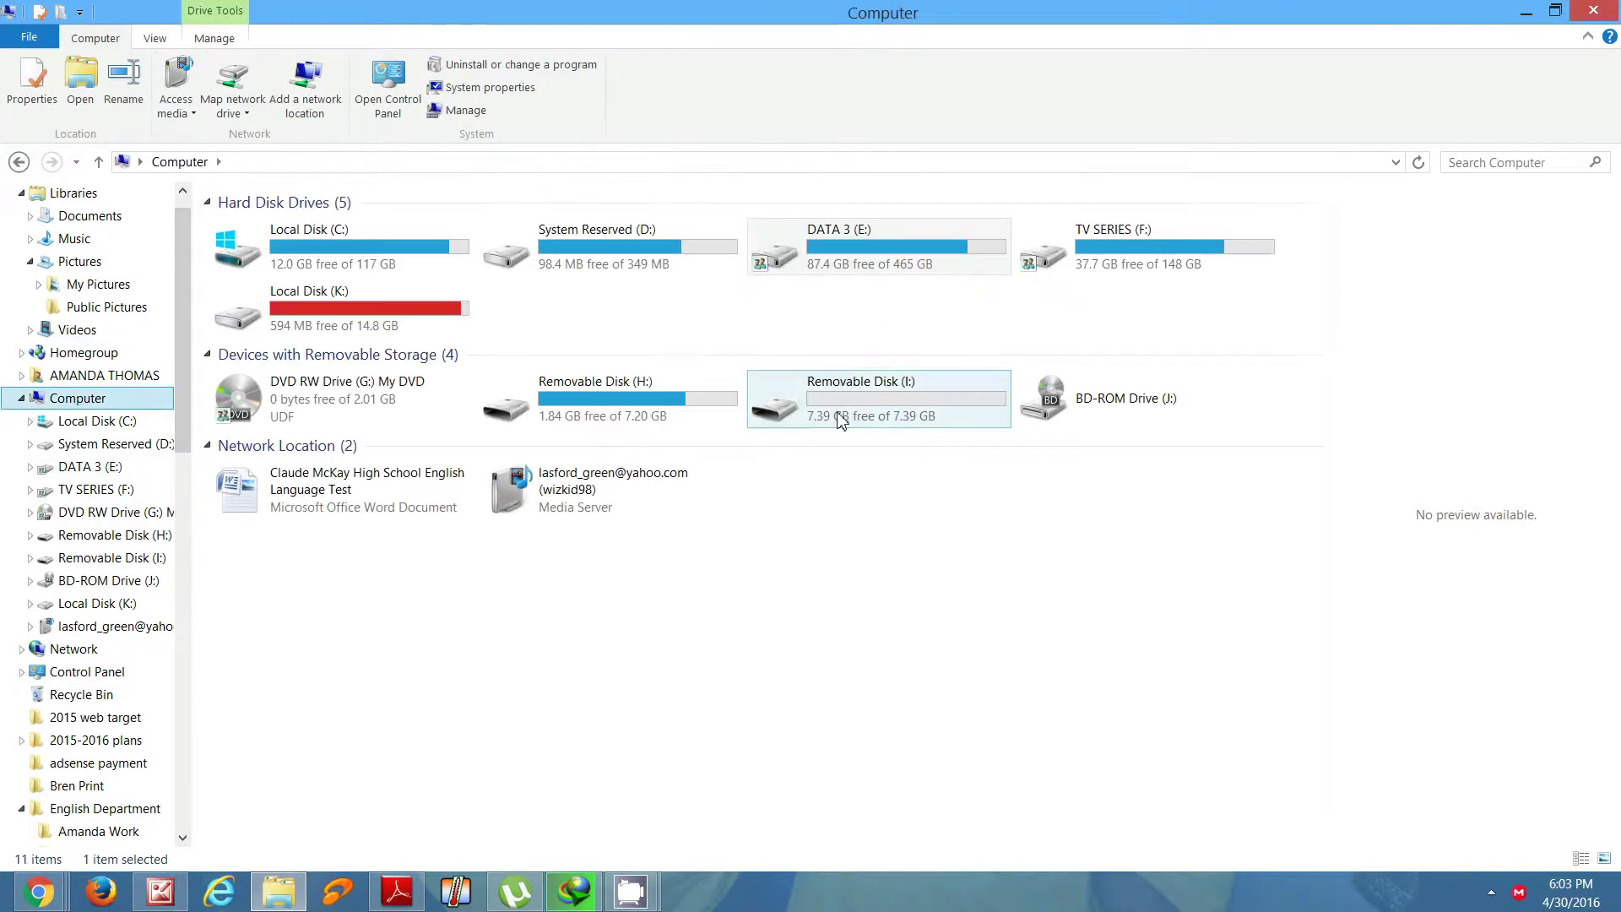
Paste the copied Jamaica DL800 folder into the empty Removable Disk (I:)
double_click(840, 417)
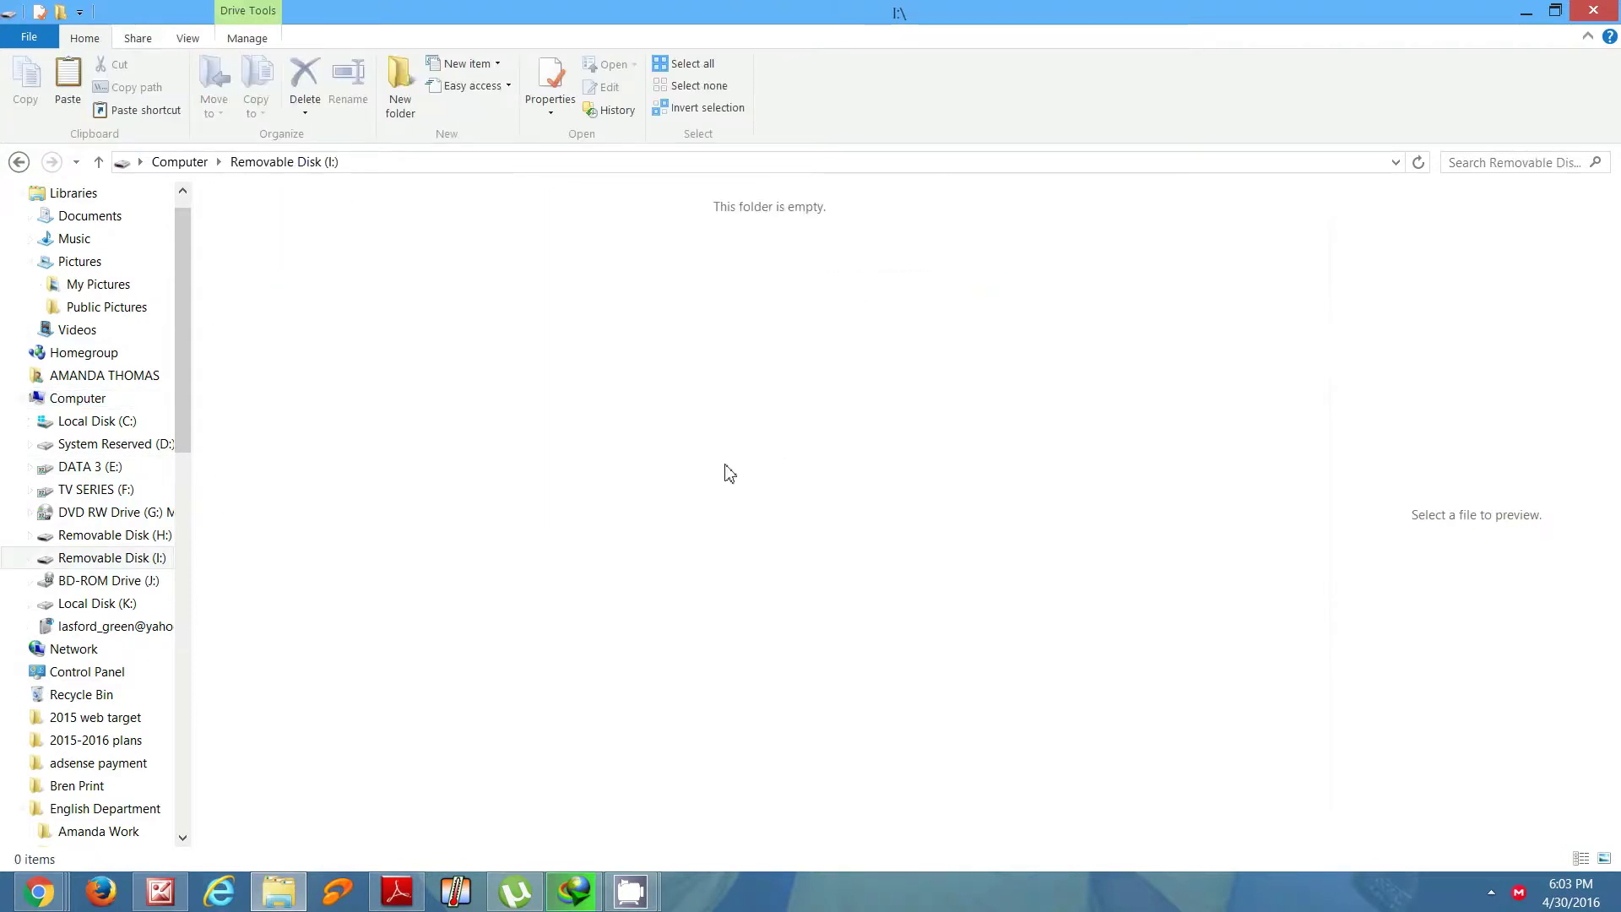
right_click(723, 458)
left_click(776, 654)
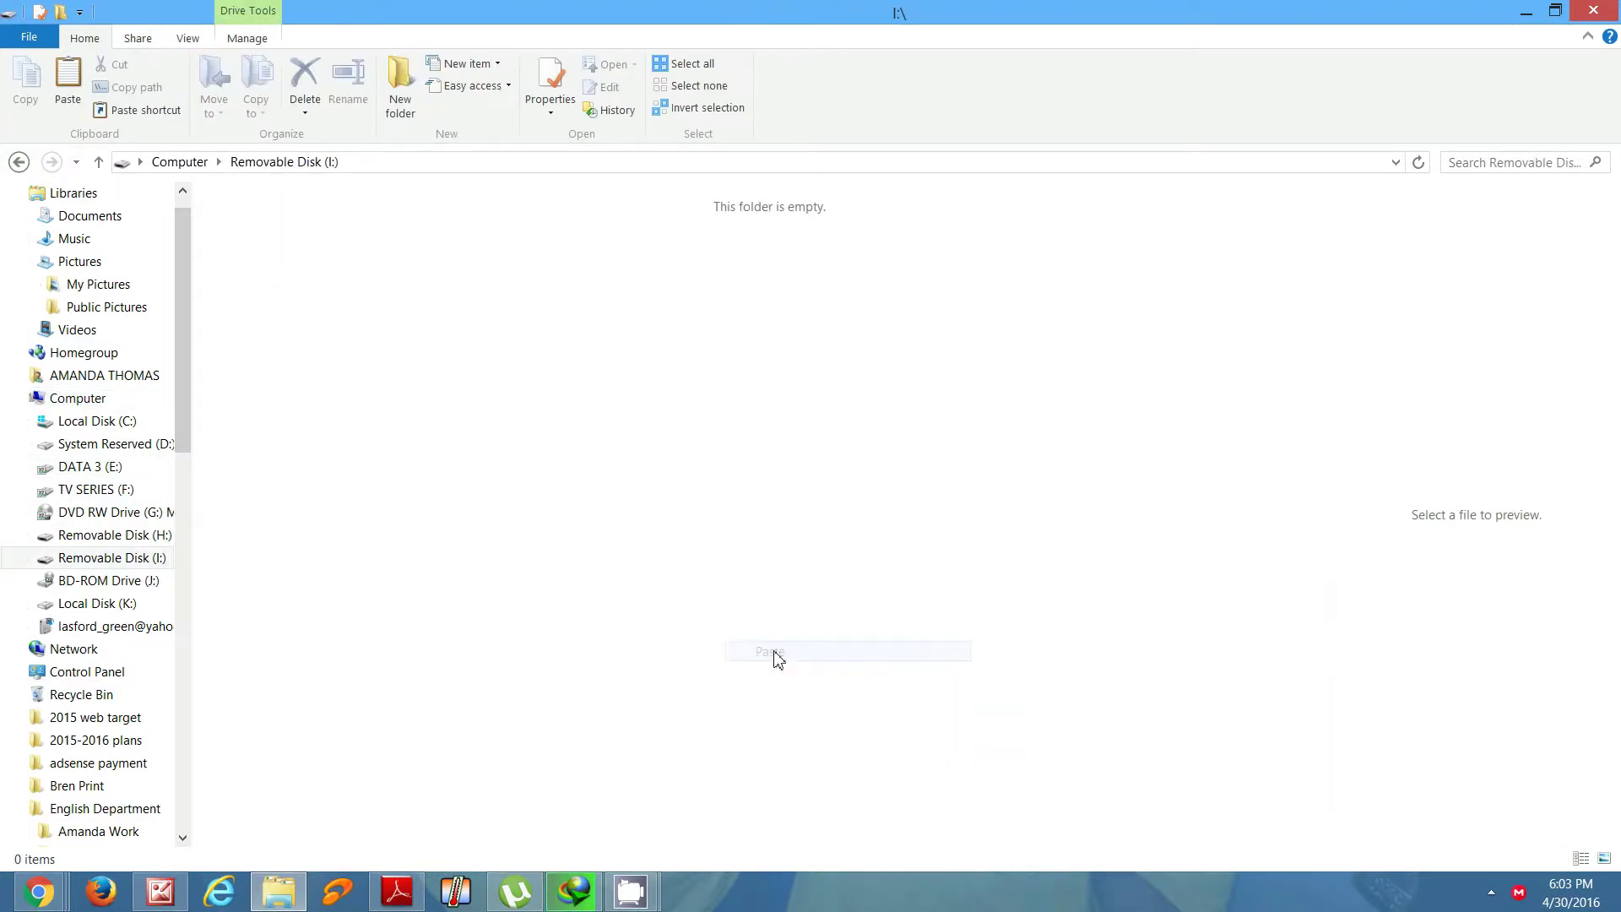